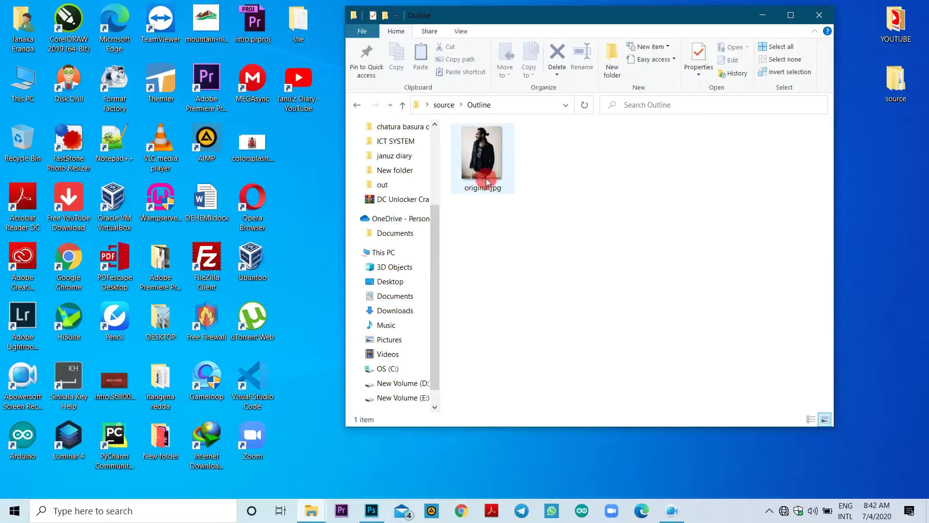
Preview original.jpg in Photos, close it, and bring the empty Photoshop workspace to the front.
{"action": "double_click", "coordinate": [486, 178]}
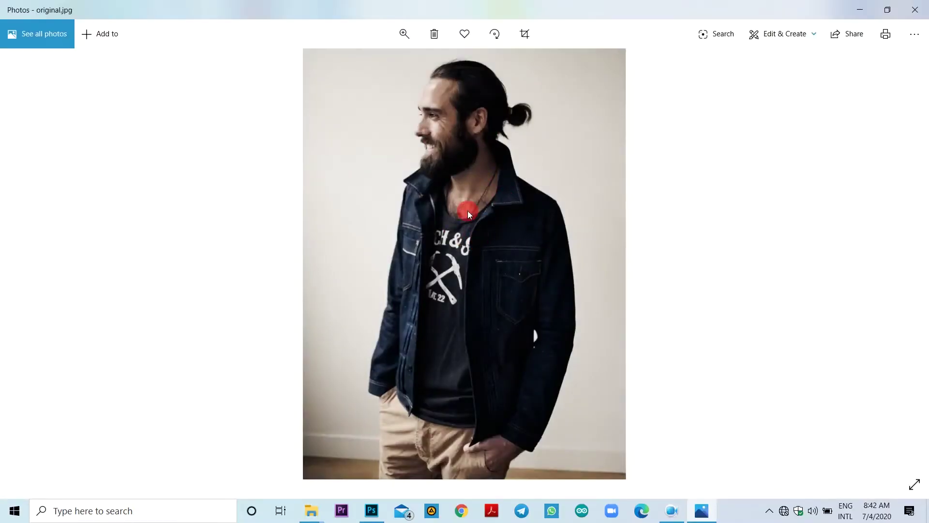
{"action": "left_click", "coordinate": [923, 11]}
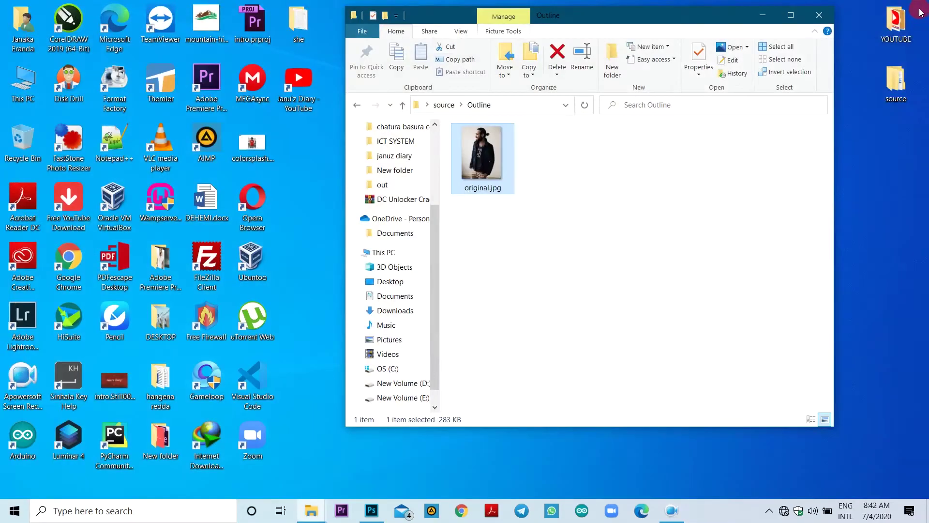
{"action": "left_click", "coordinate": [370, 510]}
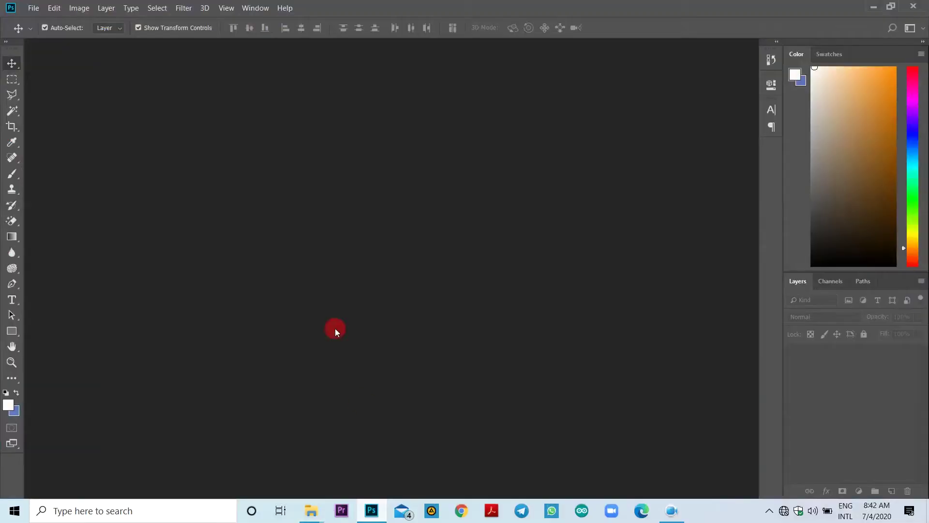
Open original.jpg from the Outline folder and start Select and Mask on it.
{"action": "left_click", "coordinate": [34, 8]}
{"action": "left_click", "coordinate": [50, 32]}
{"action": "left_click", "coordinate": [138, 107]}
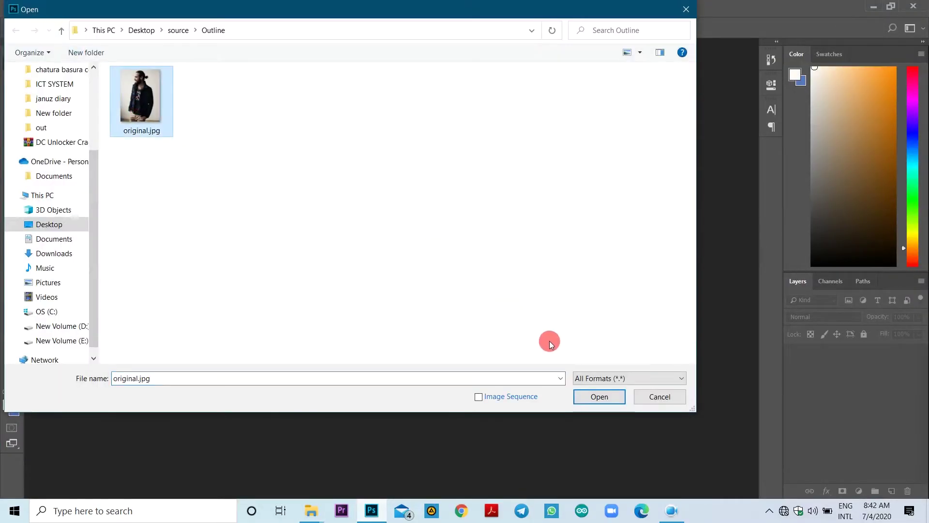
{"action": "left_click", "coordinate": [603, 396]}
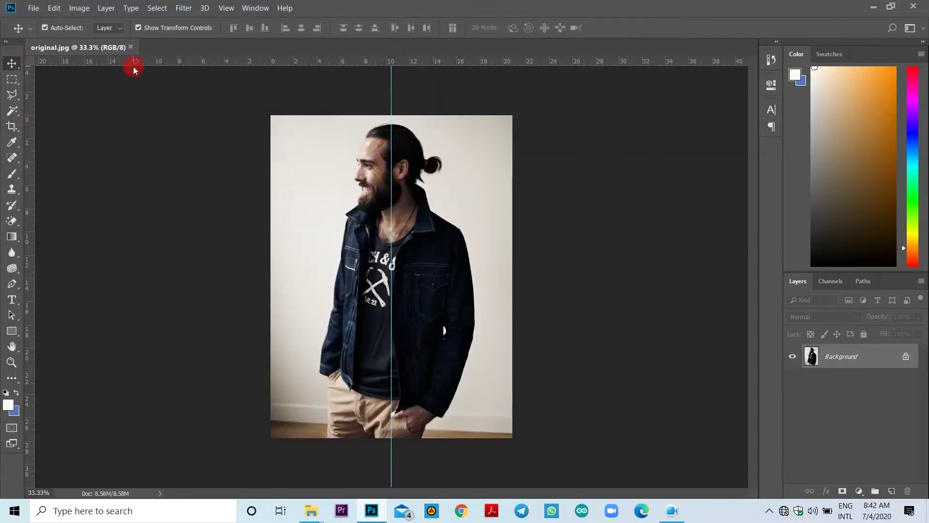
{"action": "left_click", "coordinate": [10, 82]}
{"action": "left_click", "coordinate": [454, 29]}
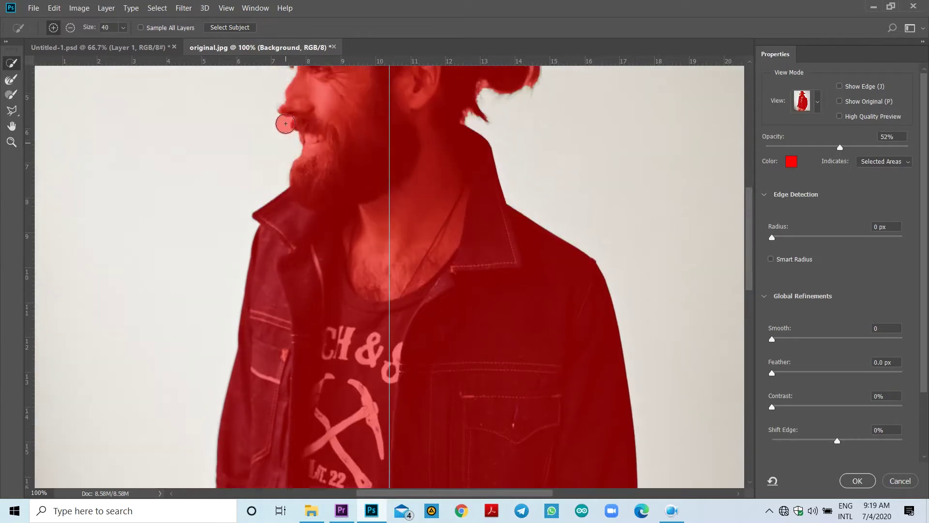
Select the man with Select Subject and refine his hair and bun edges with the Refine Edge Brush.
{"action": "scroll", "coordinate": [286, 123], "scroll_direction": "up", "scroll_amount": 3}
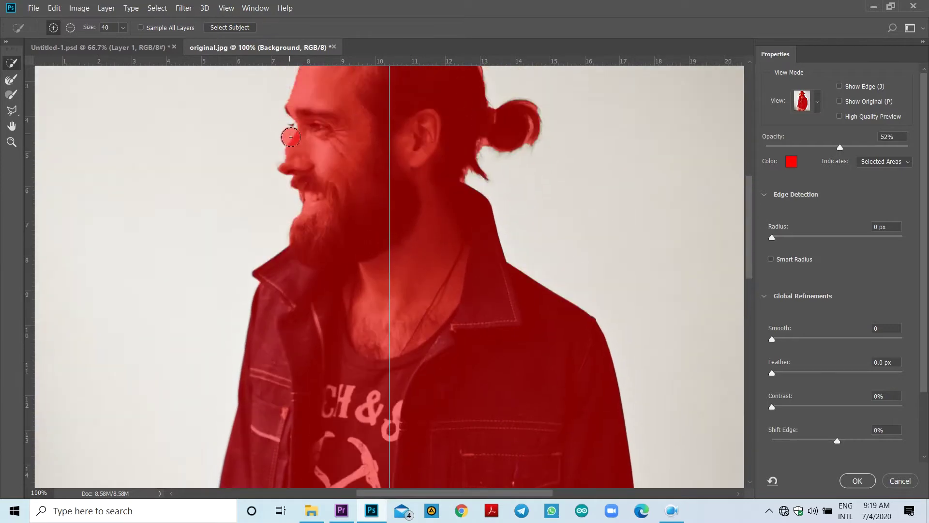
{"action": "scroll", "coordinate": [310, 153], "scroll_direction": "up", "scroll_amount": 2}
{"action": "scroll", "coordinate": [332, 148], "scroll_direction": "up", "scroll_amount": 2}
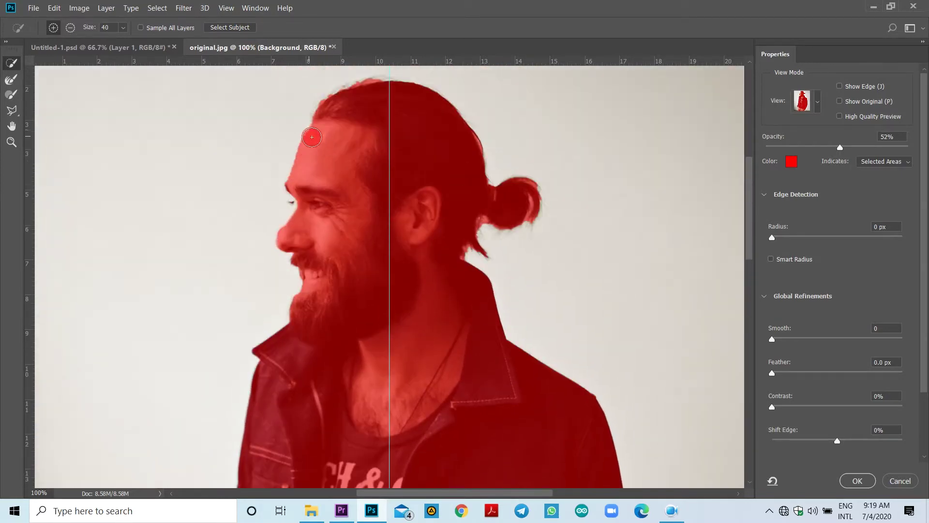
{"action": "scroll", "coordinate": [340, 140], "scroll_direction": "down", "scroll_amount": 5}
{"action": "scroll", "coordinate": [338, 145], "scroll_direction": "down", "scroll_amount": 2}
{"action": "scroll", "coordinate": [338, 145], "scroll_direction": "up", "scroll_amount": 2}
{"action": "scroll", "coordinate": [339, 147], "scroll_direction": "up", "scroll_amount": 3}
{"action": "scroll", "coordinate": [339, 146], "scroll_direction": "up", "scroll_amount": 1}
{"action": "scroll", "coordinate": [332, 145], "scroll_direction": "up", "scroll_amount": 2}
{"action": "left_click", "coordinate": [11, 79]}
{"action": "scroll", "coordinate": [316, 160], "scroll_direction": "up", "scroll_amount": 1}
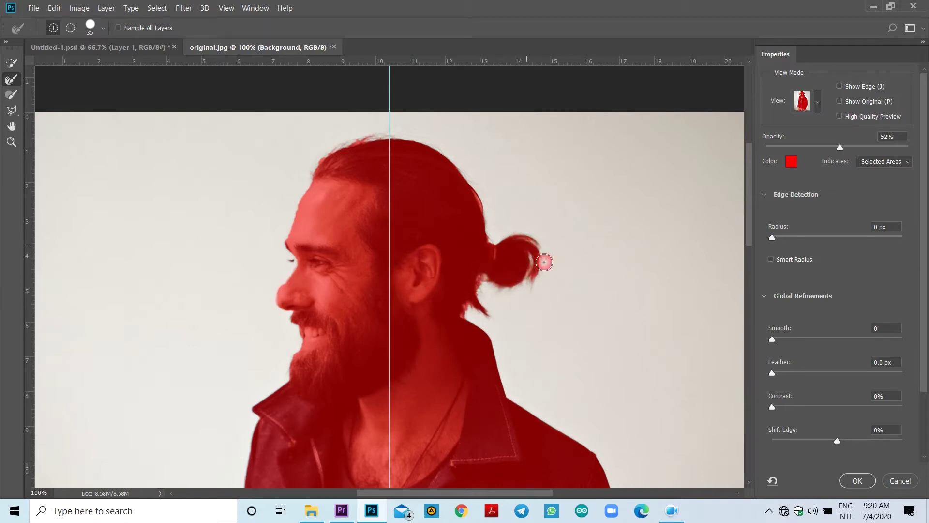
Remove the stray selected blob near the pants with the Quick Selection brush.
{"action": "scroll", "coordinate": [461, 252], "scroll_direction": "down", "scroll_amount": 3}
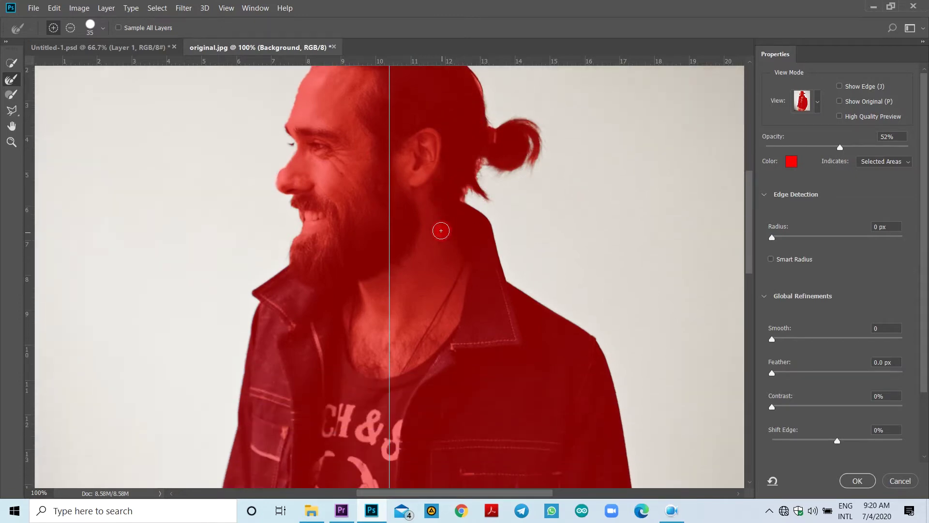
{"action": "scroll", "coordinate": [439, 228], "scroll_direction": "down", "scroll_amount": 3}
{"action": "scroll", "coordinate": [424, 208], "scroll_direction": "down", "scroll_amount": 3}
{"action": "scroll", "coordinate": [426, 187], "scroll_direction": "down", "scroll_amount": 3}
{"action": "scroll", "coordinate": [425, 179], "scroll_direction": "down", "scroll_amount": 3}
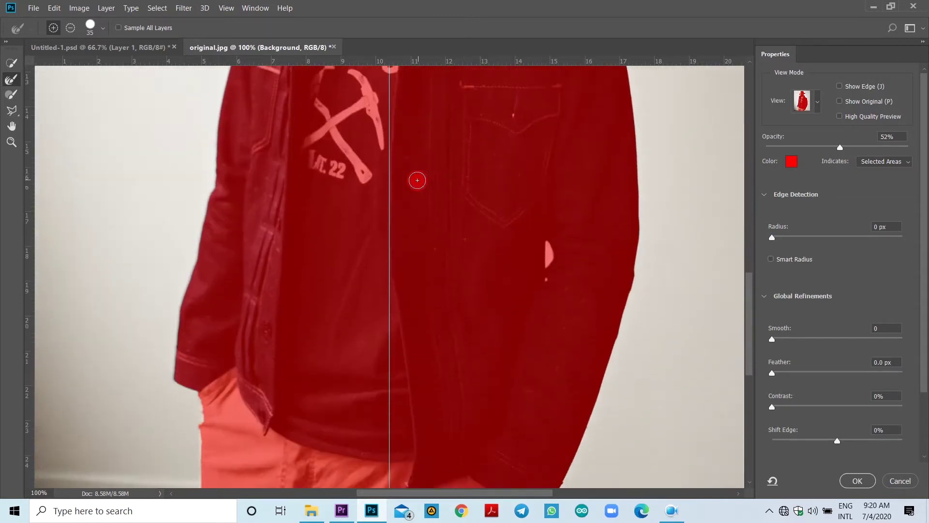
{"action": "scroll", "coordinate": [417, 181], "scroll_direction": "down", "scroll_amount": 3}
{"action": "scroll", "coordinate": [403, 166], "scroll_direction": "down", "scroll_amount": 3}
{"action": "scroll", "coordinate": [370, 199], "scroll_direction": "down", "scroll_amount": 2}
{"action": "scroll", "coordinate": [363, 208], "scroll_direction": "down", "scroll_amount": 1}
{"action": "left_click", "coordinate": [11, 63]}
{"action": "left_click_drag", "start_coordinate": [173, 275], "coordinate": [190, 269]}
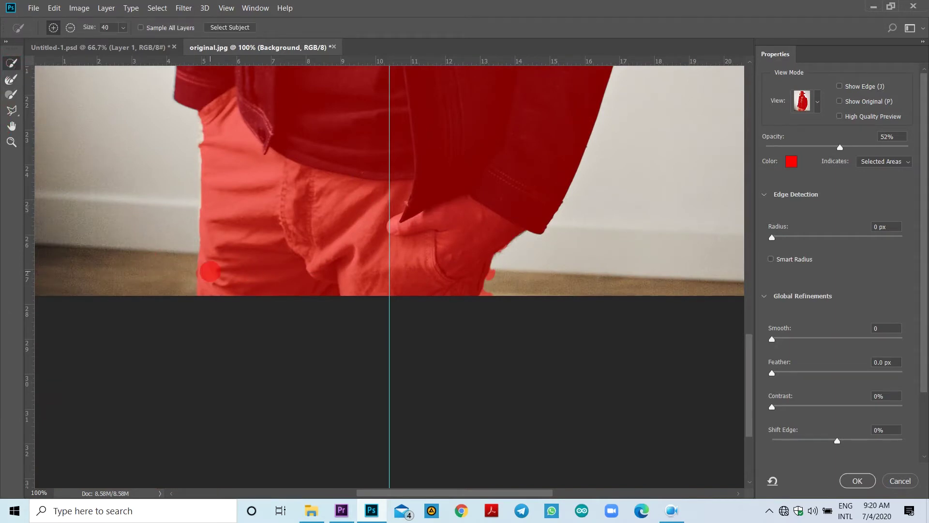
Trim the selection along the pants' right edge and output it as a layer mask.
{"action": "key", "text": "alt"}
{"action": "left_click_drag", "start_coordinate": [498, 277], "coordinate": [517, 255]}
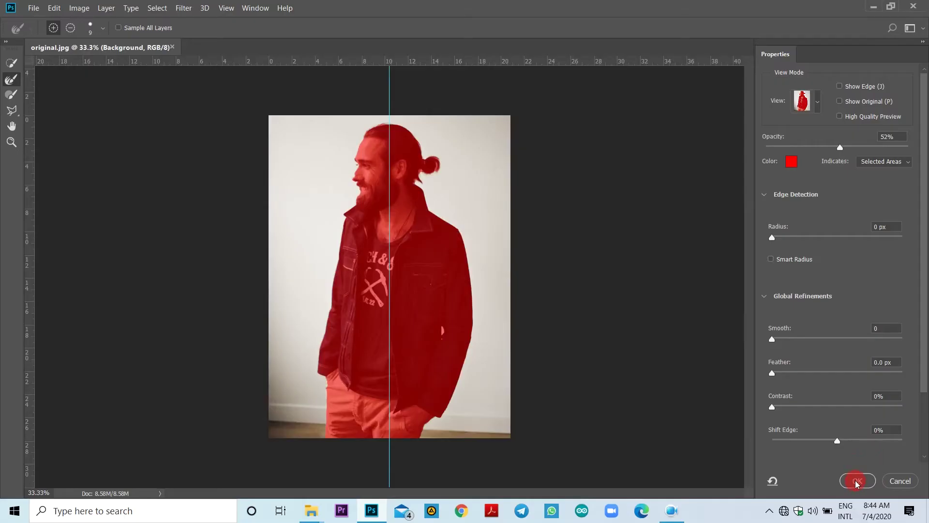
{"action": "left_click", "coordinate": [857, 482]}
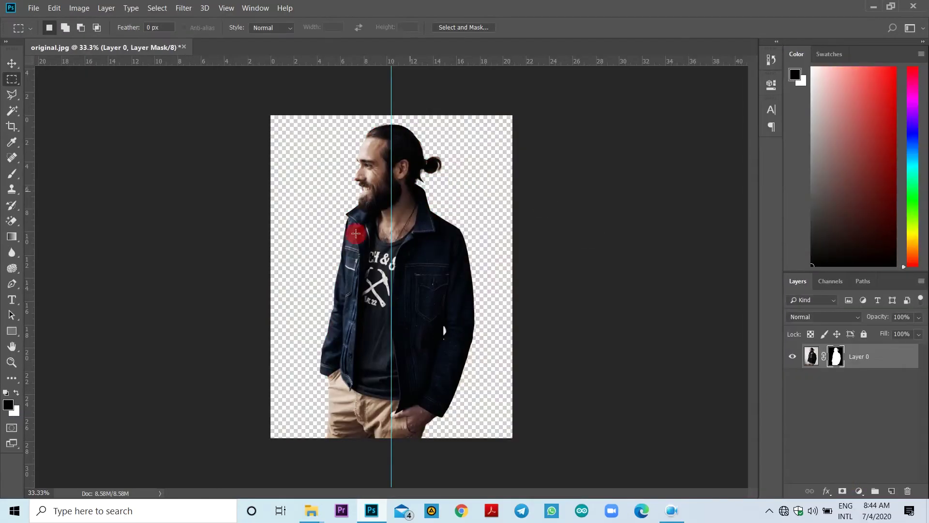
Create a white 1920×1080 Custom-preset document, Untitled-1, then return to original.jpg.
{"action": "left_click", "coordinate": [34, 8]}
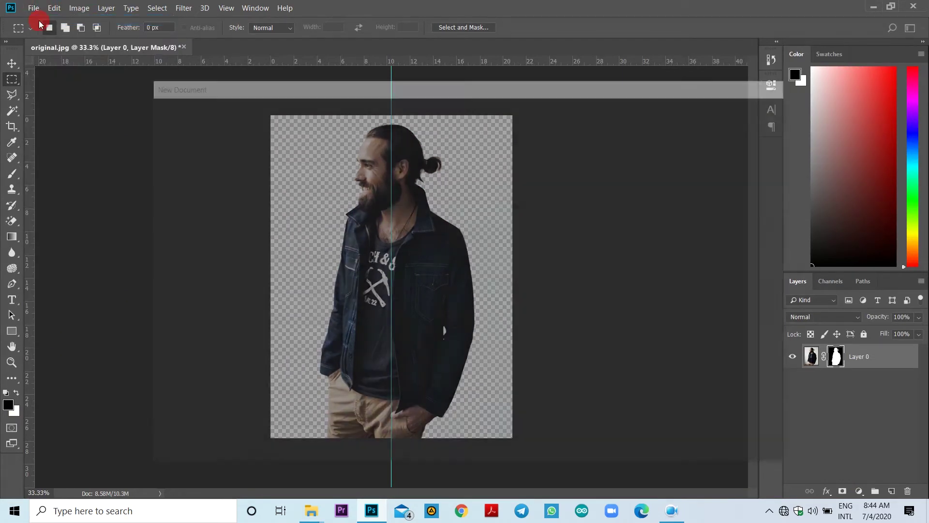
{"action": "left_click", "coordinate": [217, 225]}
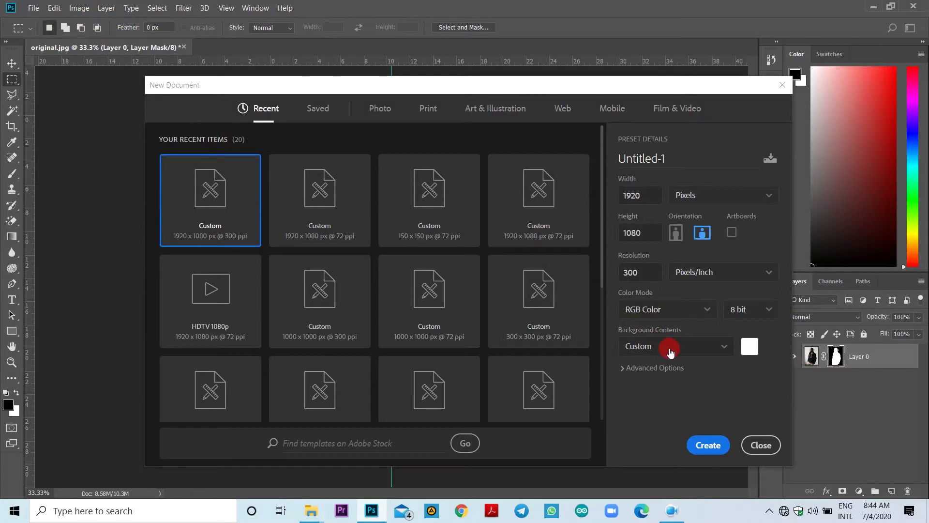
{"action": "left_click", "coordinate": [686, 353]}
{"action": "left_click", "coordinate": [639, 367]}
{"action": "left_click", "coordinate": [715, 452]}
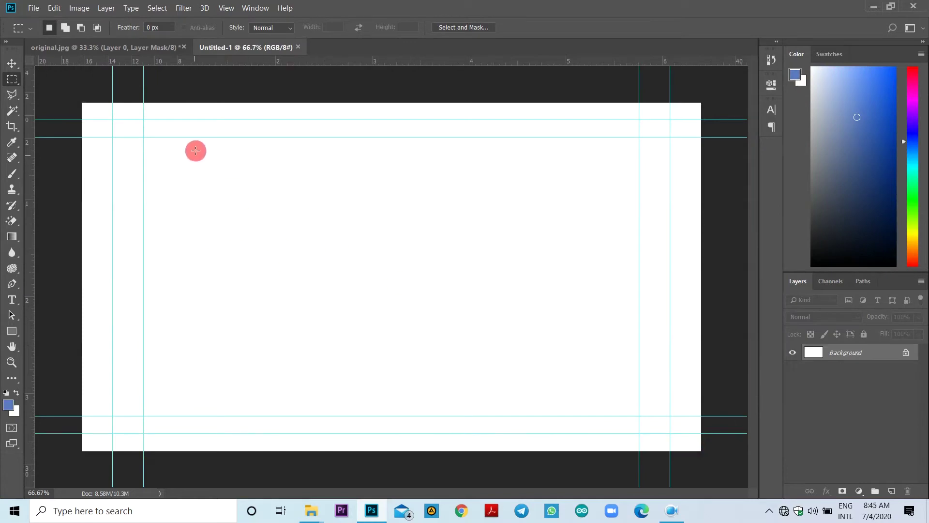
{"action": "left_click", "coordinate": [84, 47]}
Drag the masked man from original.jpg into Untitled-1 as Layer 1.
{"action": "left_click", "coordinate": [12, 63]}
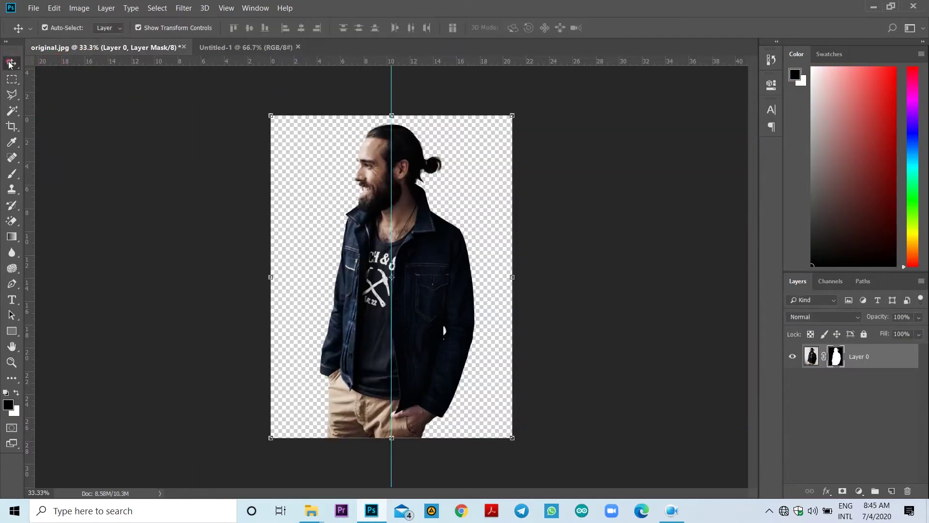
{"action": "left_click_drag", "start_coordinate": [87, 46], "coordinate": [424, 100]}
{"action": "left_click_drag", "start_coordinate": [481, 182], "coordinate": [271, 208]}
{"action": "left_click_drag", "start_coordinate": [425, 92], "coordinate": [201, 49]}
{"action": "left_click", "coordinate": [92, 47]}
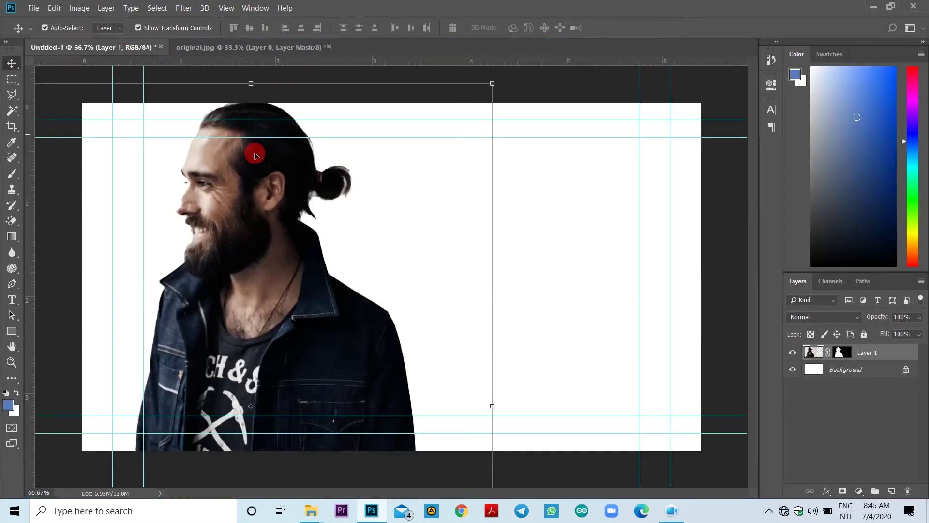
Scale the man down, position him toward the right of the canvas, and commit.
{"action": "mouse_move", "coordinate": [495, 81]}
{"action": "left_mouse_down"}
{"action": "mouse_move", "coordinate": [345, 297]}
{"action": "mouse_move", "coordinate": [414, 123]}
{"action": "mouse_move", "coordinate": [310, 271]}
{"action": "left_mouse_up"}
{"action": "left_click_drag", "start_coordinate": [210, 354], "coordinate": [223, 261]}
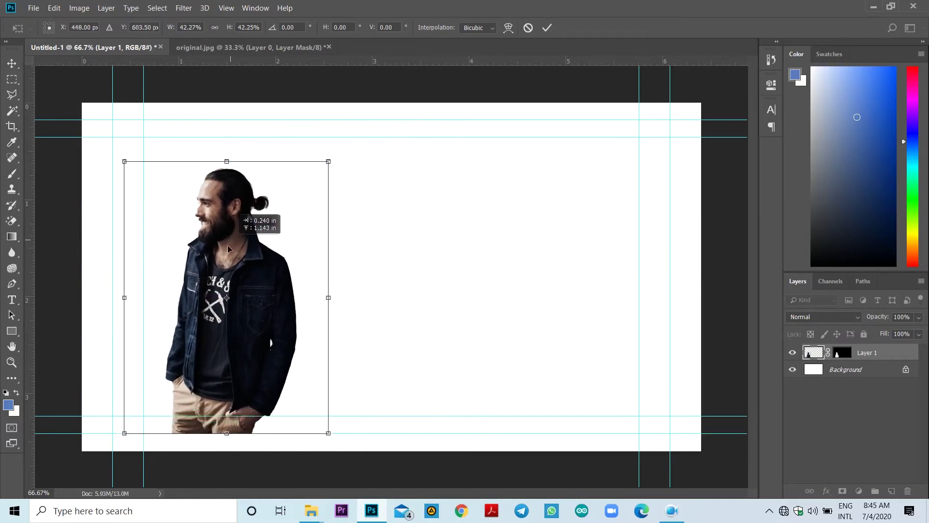
{"action": "left_click_drag", "start_coordinate": [317, 178], "coordinate": [370, 101]}
{"action": "left_click_drag", "start_coordinate": [311, 244], "coordinate": [583, 247]}
{"action": "double_click", "coordinate": [623, 233]}
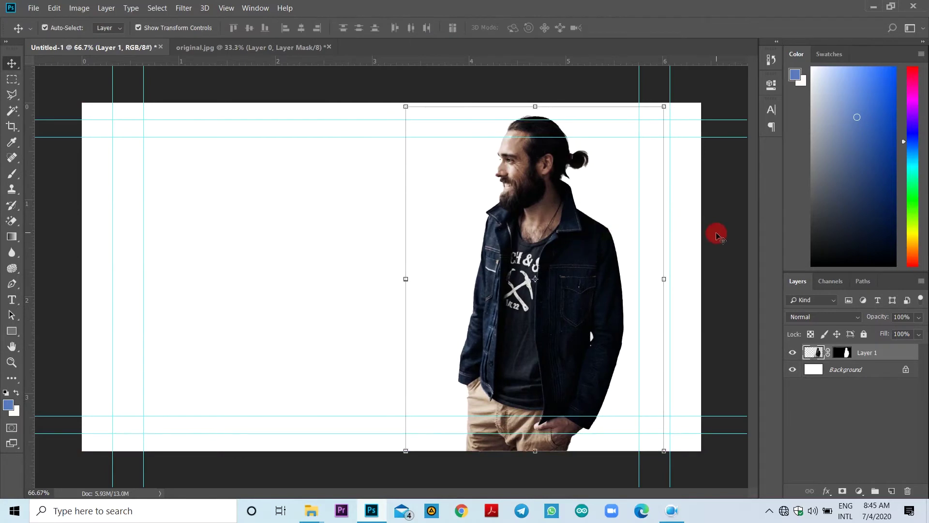
{"action": "left_click_drag", "start_coordinate": [721, 239], "coordinate": [659, 271]}
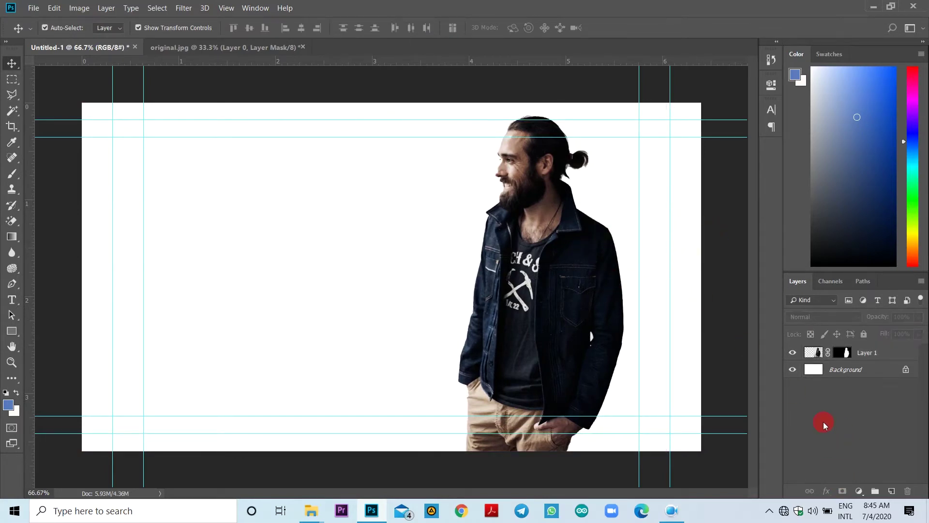
Add a Gradient Fill layer using the yellow-red-blue gradient preset.
{"action": "left_click", "coordinate": [861, 493]}
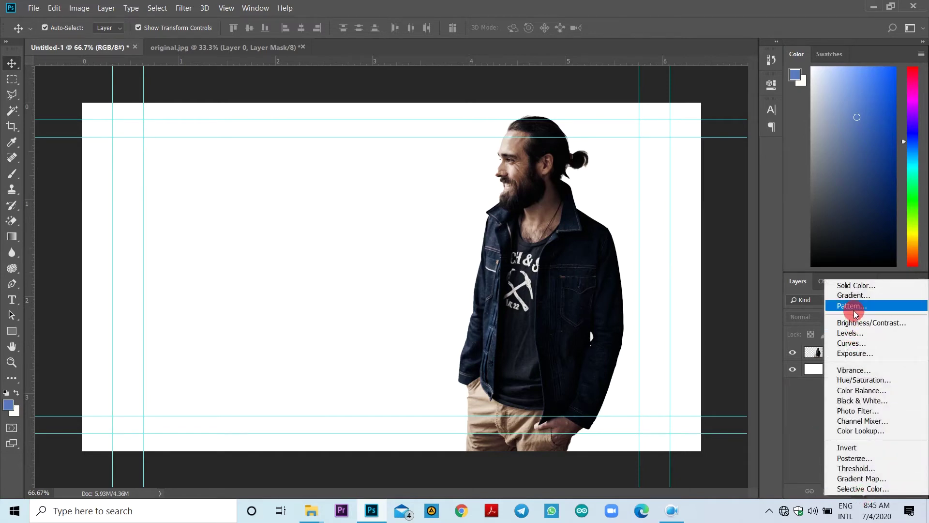
{"action": "left_click", "coordinate": [857, 297]}
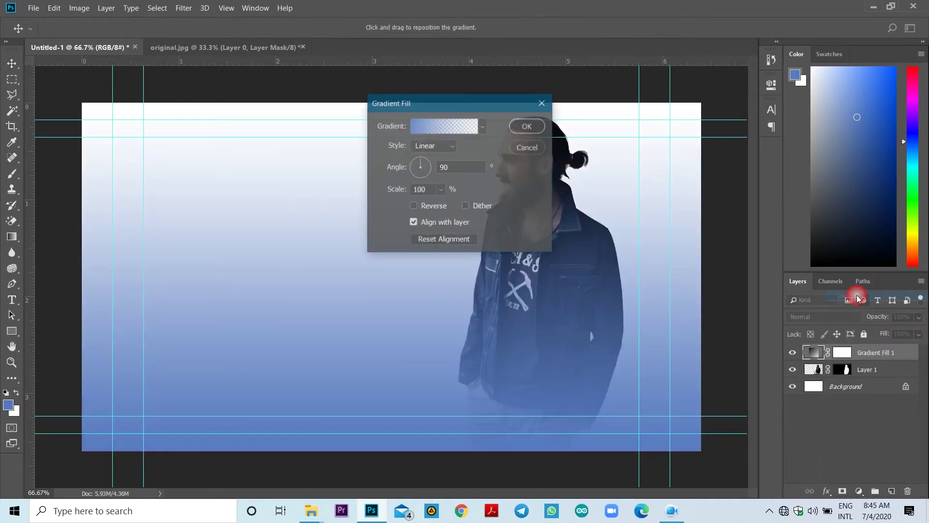
{"action": "left_click", "coordinate": [481, 129]}
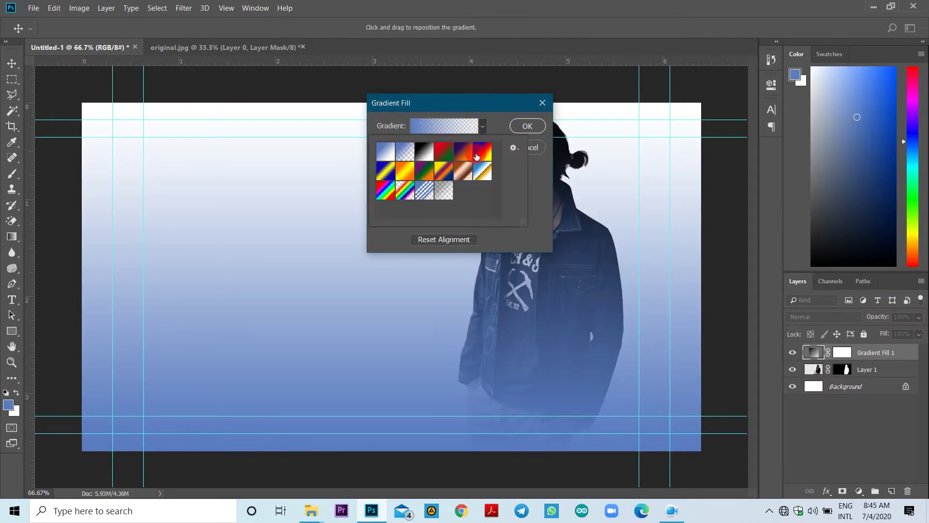
{"action": "left_click", "coordinate": [486, 157]}
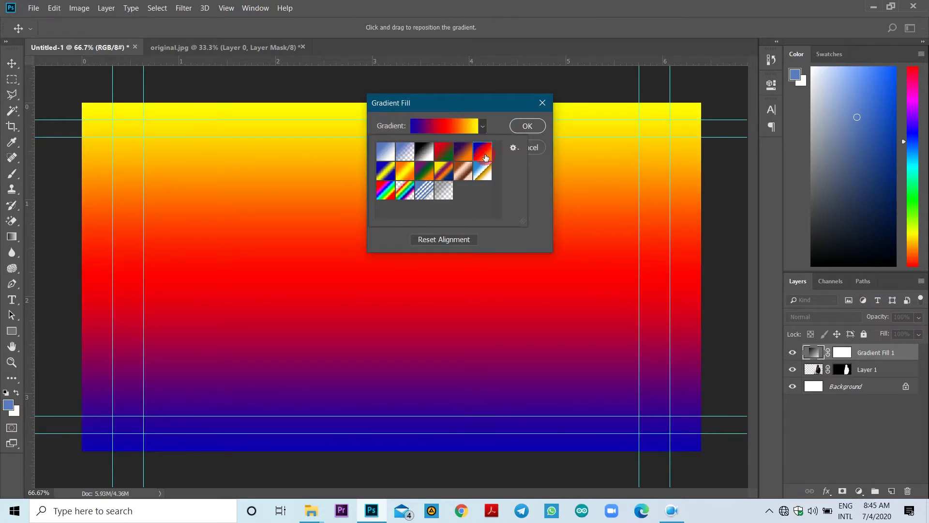
{"action": "left_click", "coordinate": [530, 127]}
Move Gradient Fill 1 beneath the man's Layer 1 and reselect Layer 1.
{"action": "left_click", "coordinate": [797, 291]}
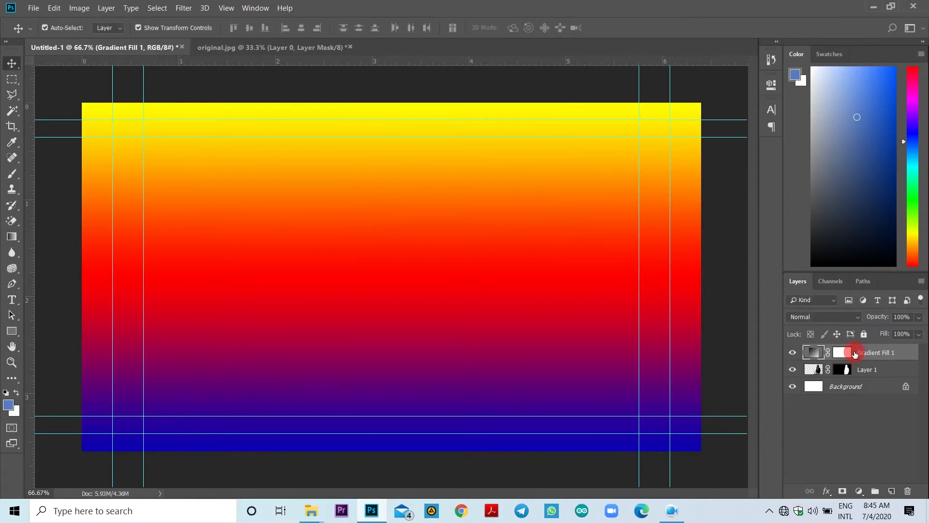
{"action": "left_click_drag", "start_coordinate": [855, 354], "coordinate": [859, 375]}
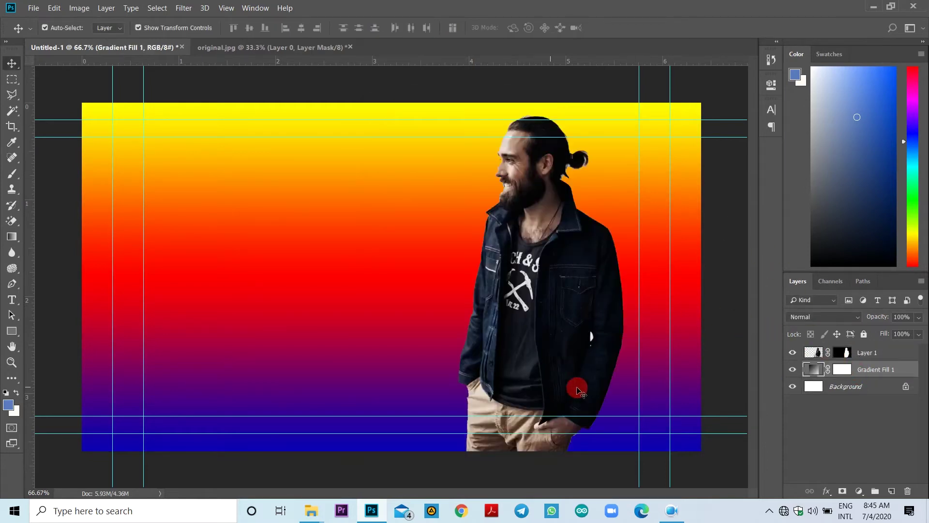
{"action": "left_click", "coordinate": [734, 217]}
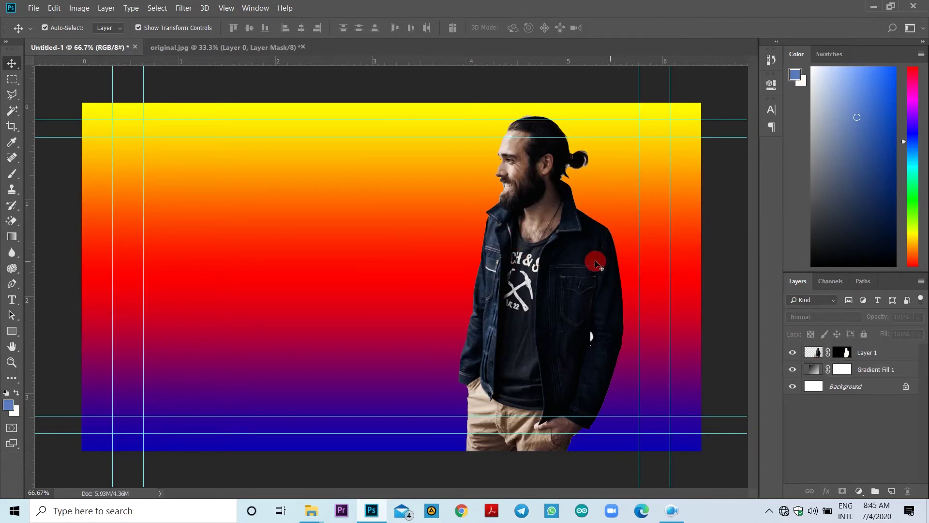
{"action": "left_click", "coordinate": [559, 250]}
{"action": "left_click", "coordinate": [837, 347]}
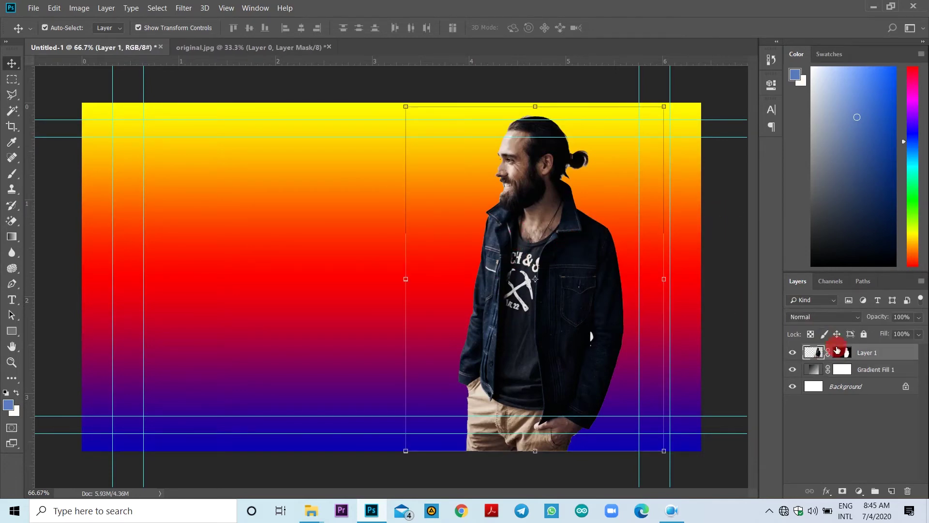
{"action": "right_click", "coordinate": [816, 354]}
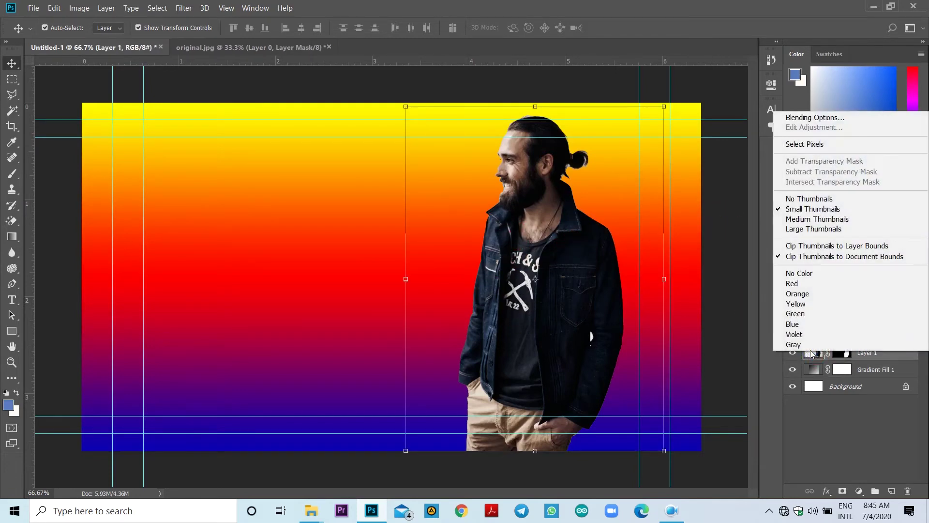
Enable a Stroke effect on Layer 1 with a thin size of about 7 px.
{"action": "left_click", "coordinate": [812, 118]}
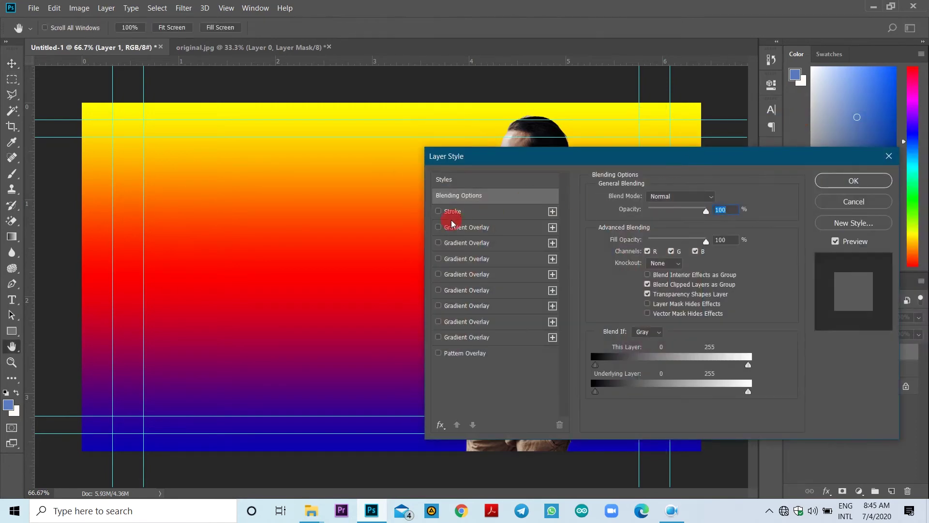
{"action": "left_click", "coordinate": [451, 212]}
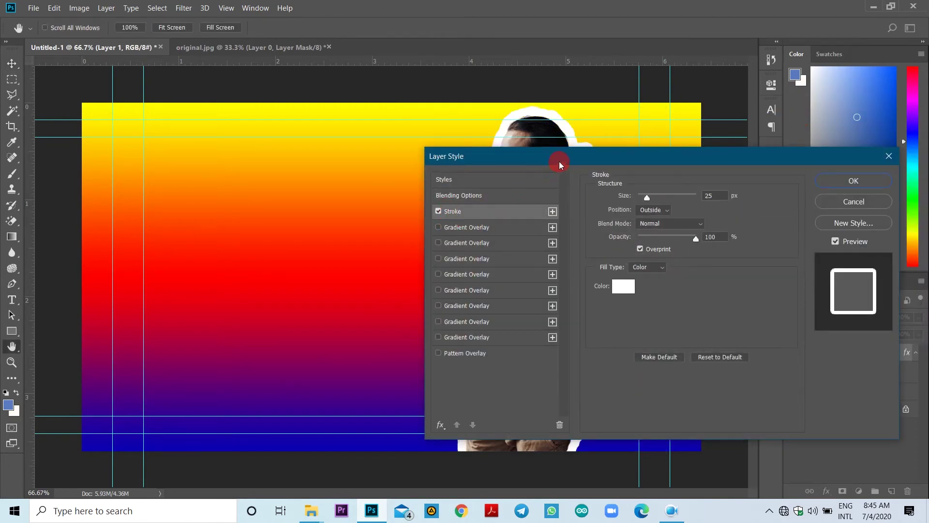
{"action": "mouse_move", "coordinate": [560, 164]}
{"action": "left_mouse_down"}
{"action": "mouse_move", "coordinate": [366, 226]}
{"action": "mouse_move", "coordinate": [261, 274]}
{"action": "left_mouse_up"}
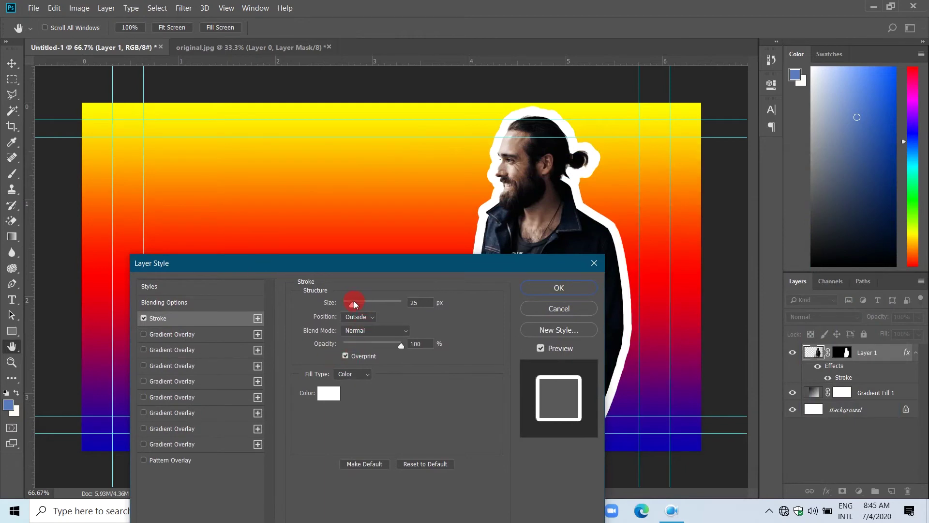
{"action": "mouse_move", "coordinate": [353, 306]}
{"action": "left_mouse_down"}
{"action": "mouse_move", "coordinate": [387, 310]}
{"action": "mouse_move", "coordinate": [344, 312]}
{"action": "left_mouse_up"}
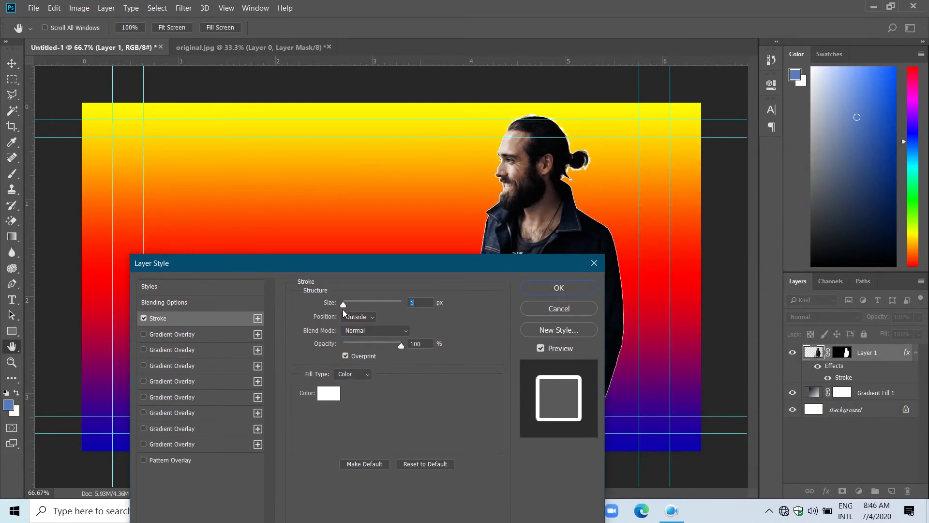
{"action": "left_click_drag", "start_coordinate": [345, 313], "coordinate": [351, 310]}
{"action": "left_click", "coordinate": [349, 306]}
Set the stroke position to Outside and its opacity to 100%.
{"action": "left_click", "coordinate": [361, 323]}
{"action": "left_click", "coordinate": [360, 335]}
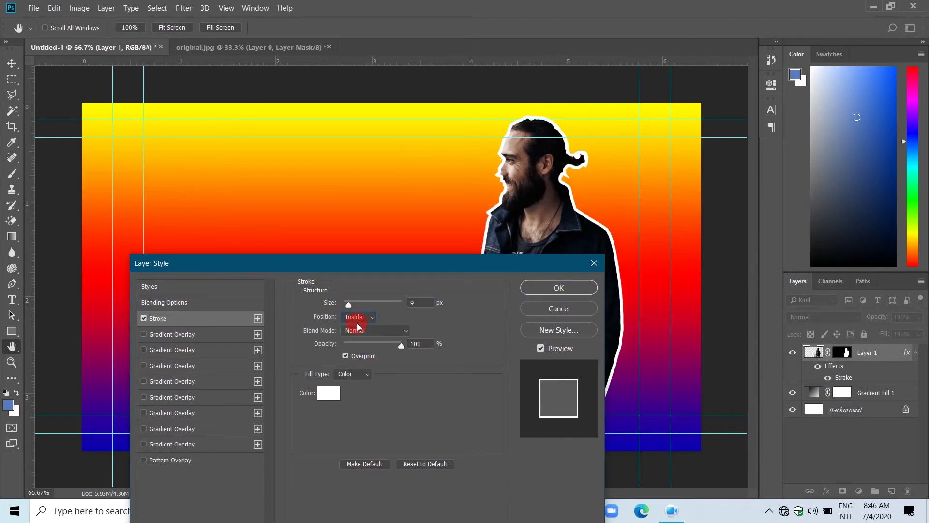
{"action": "left_click", "coordinate": [359, 320]}
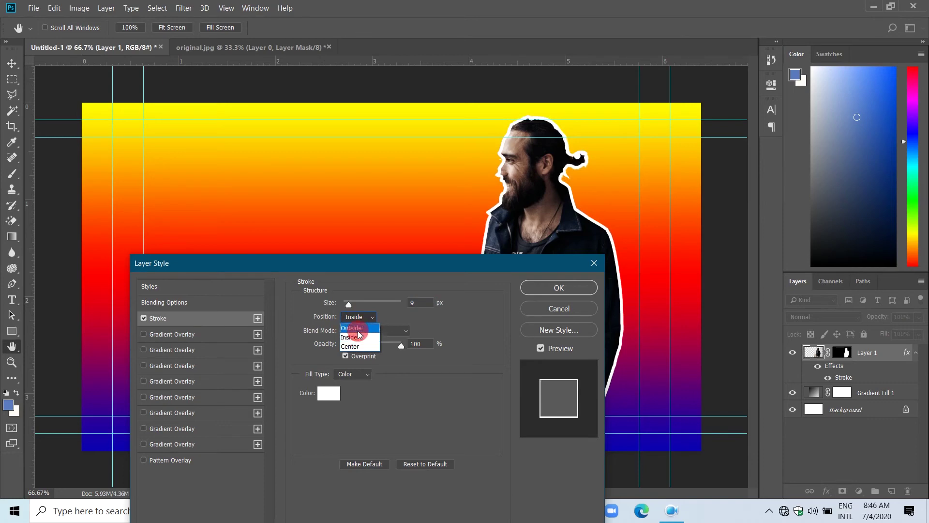
{"action": "left_click", "coordinate": [360, 329]}
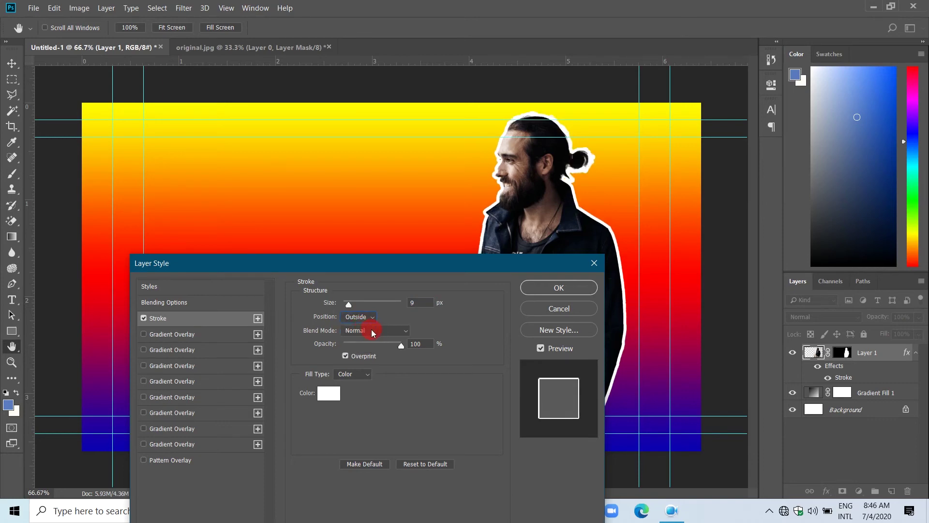
{"action": "mouse_move", "coordinate": [398, 346]}
{"action": "left_mouse_down"}
{"action": "mouse_move", "coordinate": [377, 346]}
{"action": "mouse_move", "coordinate": [412, 359]}
{"action": "left_mouse_up"}
Keep the stroke colour white, thin it slightly, and apply the layer style.
{"action": "left_click", "coordinate": [335, 394]}
{"action": "mouse_move", "coordinate": [678, 329]}
{"action": "left_mouse_down"}
{"action": "mouse_move", "coordinate": [698, 314]}
{"action": "mouse_move", "coordinate": [706, 375]}
{"action": "left_mouse_up"}
{"action": "left_click_drag", "start_coordinate": [631, 381], "coordinate": [392, 280]}
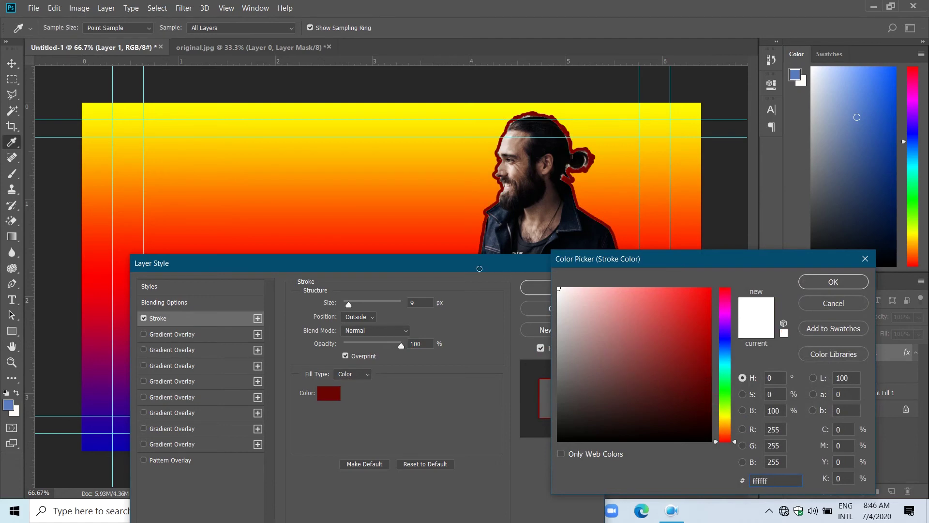
{"action": "left_click", "coordinate": [823, 286]}
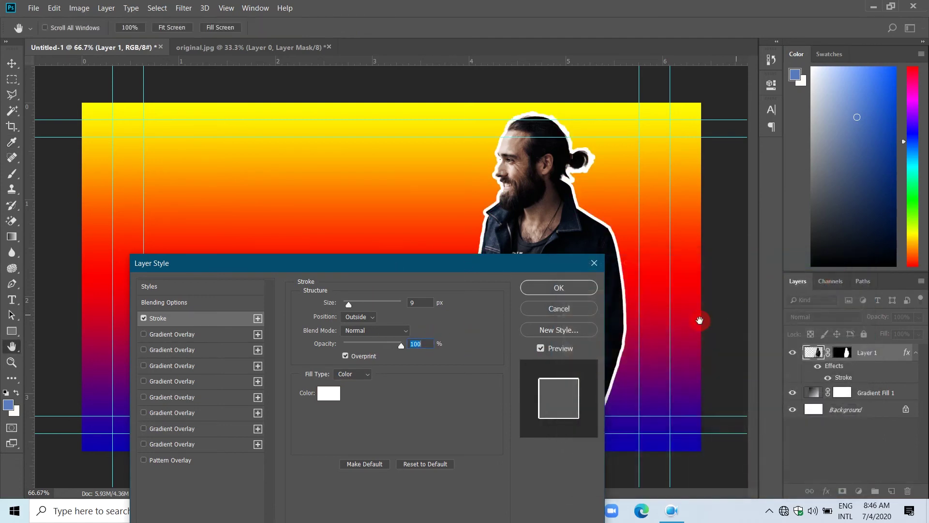
{"action": "left_click_drag", "start_coordinate": [348, 307], "coordinate": [348, 307]}
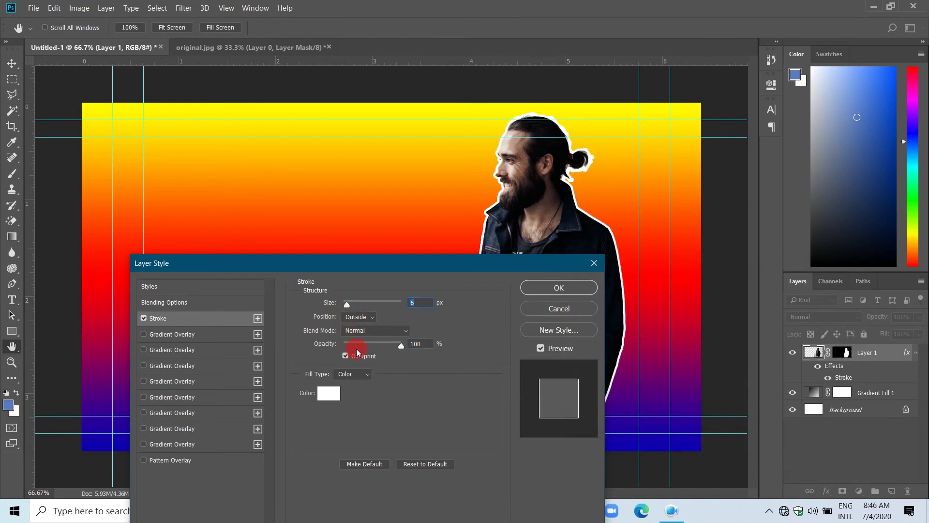
{"action": "left_click", "coordinate": [577, 290]}
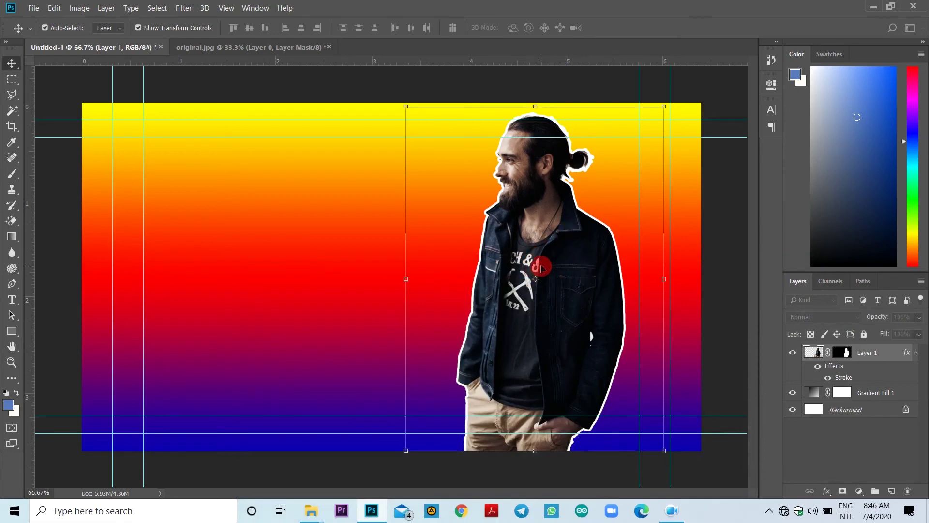
Fine-tune the outlined man's position on the right side, then select Gradient Fill 1.
{"action": "left_click_drag", "start_coordinate": [542, 271], "coordinate": [500, 274]}
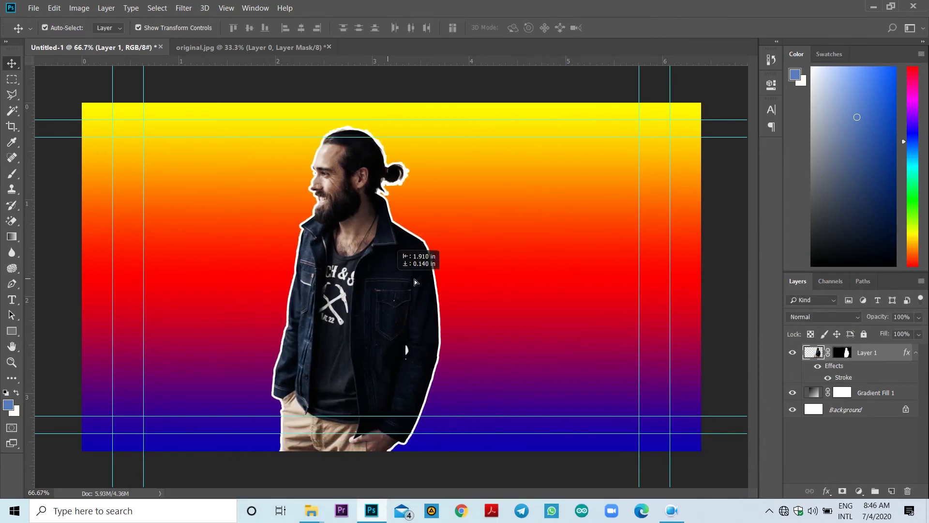
{"action": "left_click_drag", "start_coordinate": [500, 274], "coordinate": [532, 275]}
{"action": "key", "text": "Right"}
{"action": "key", "text": "Right"}
{"action": "key", "text": "Right"}
{"action": "key", "text": "Right"}
{"action": "key", "text": "Right"}
{"action": "key", "text": "Right"}
{"action": "key", "text": "Right"}
{"action": "key", "text": "Right"}
{"action": "key", "text": "Right"}
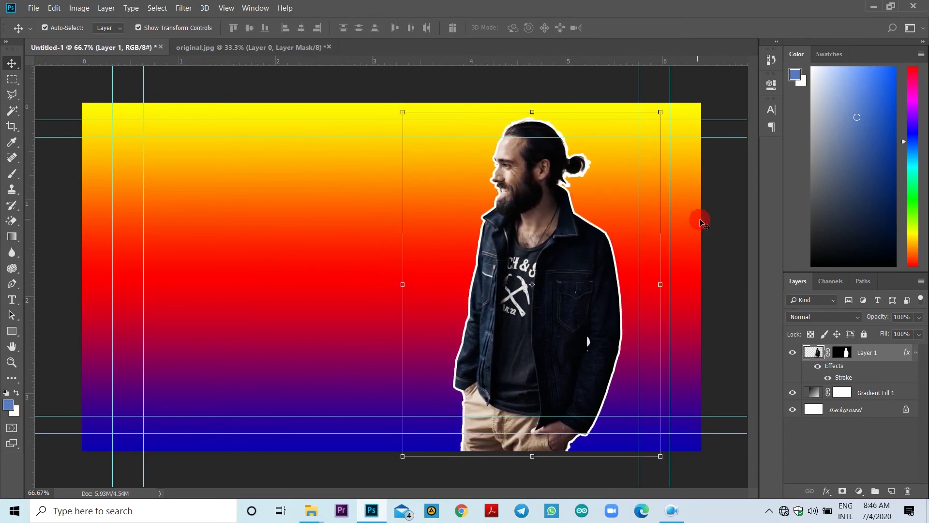
{"action": "left_click", "coordinate": [727, 225]}
{"action": "left_click", "coordinate": [648, 290]}
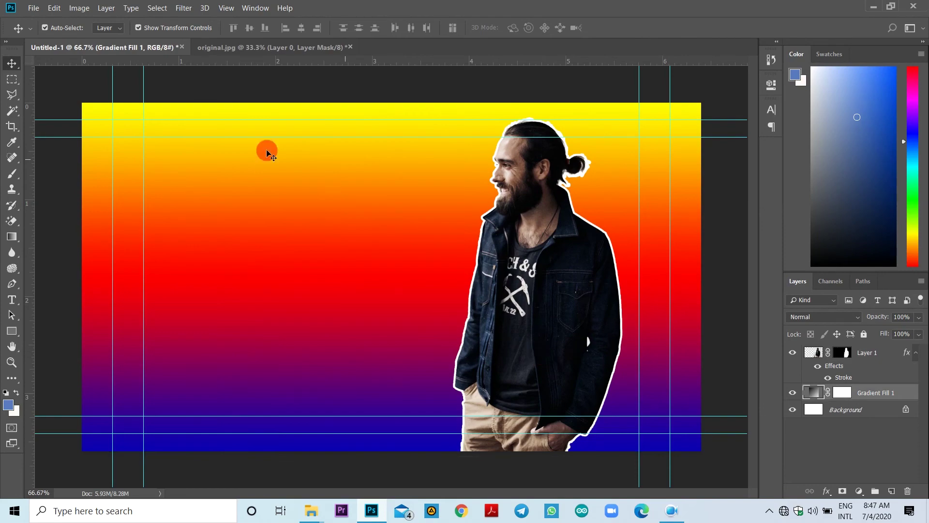
{"action": "left_click", "coordinate": [34, 7]}
Save the composition as Untitled-1.jpg in JPEG format at Quality 12.
{"action": "left_click", "coordinate": [73, 137]}
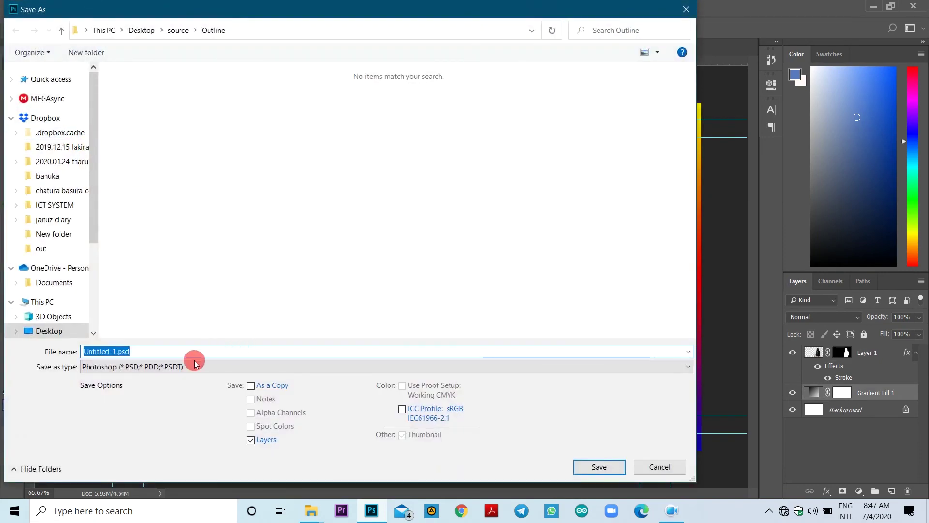
{"action": "left_click", "coordinate": [195, 367]}
{"action": "left_click", "coordinate": [135, 240]}
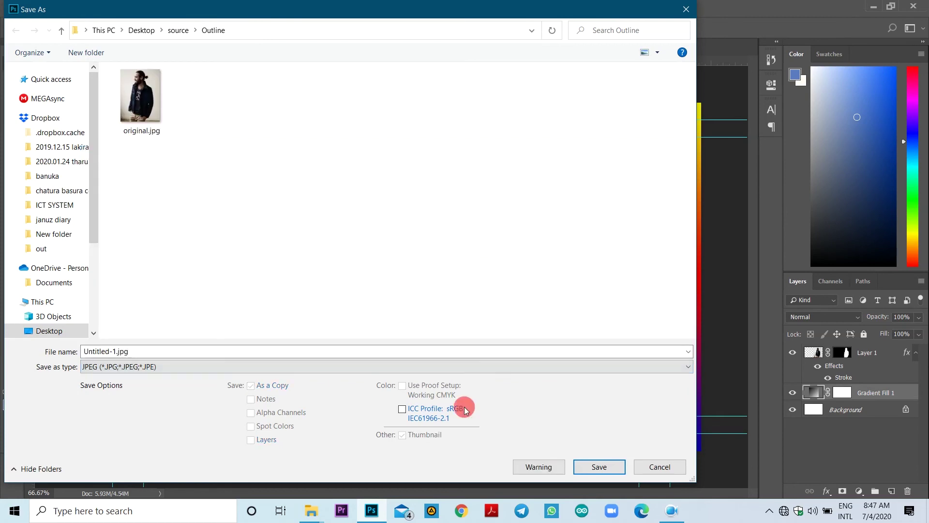
{"action": "left_click", "coordinate": [611, 476]}
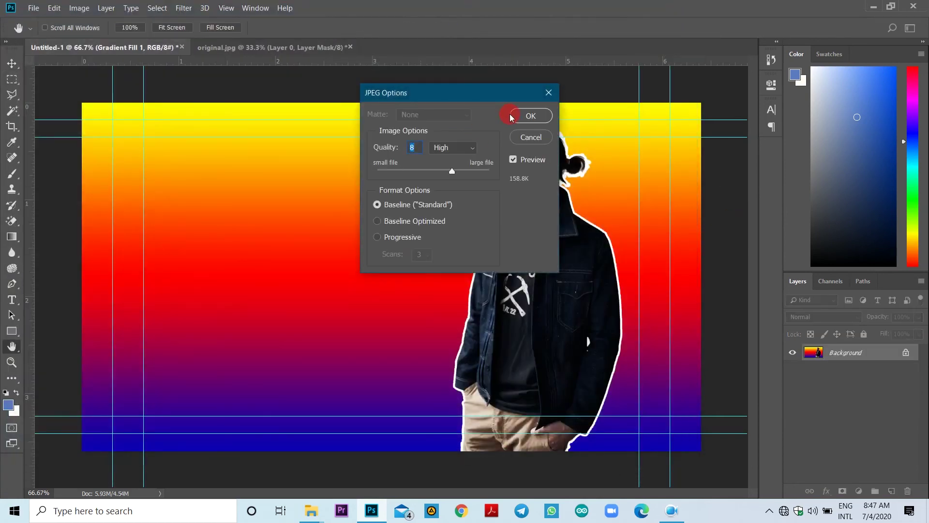
{"action": "left_click", "coordinate": [541, 109]}
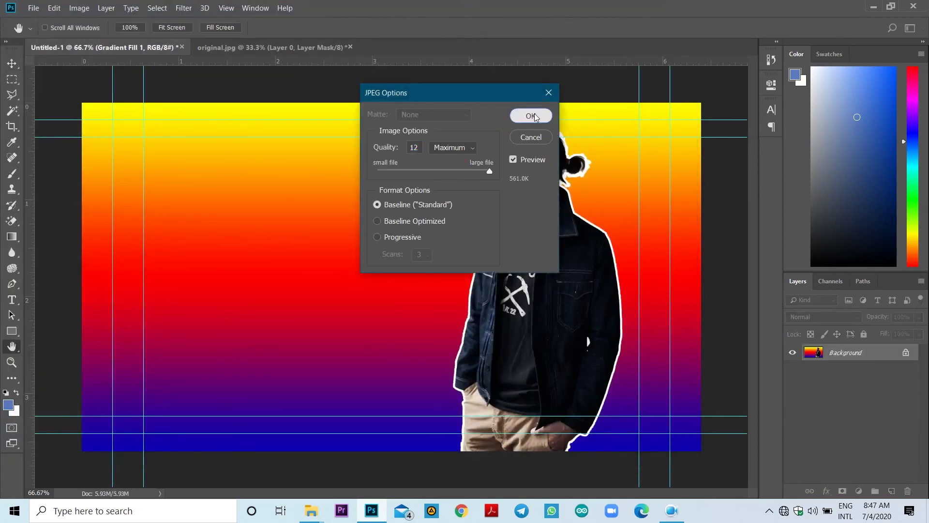
Minimize Photoshop and open Untitled-1.jpg in the Photos viewer.
{"action": "left_click", "coordinate": [874, 7]}
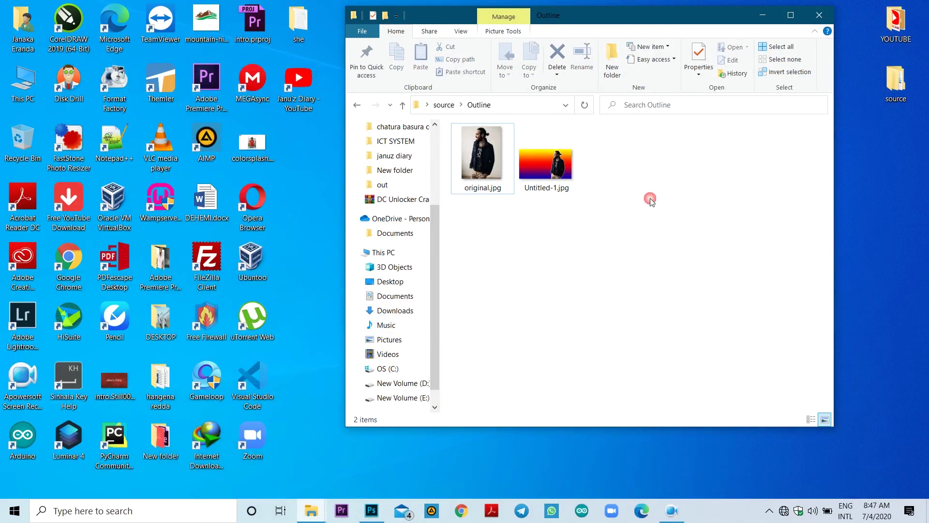
{"action": "left_click", "coordinate": [554, 177]}
{"action": "double_click", "coordinate": [554, 177]}
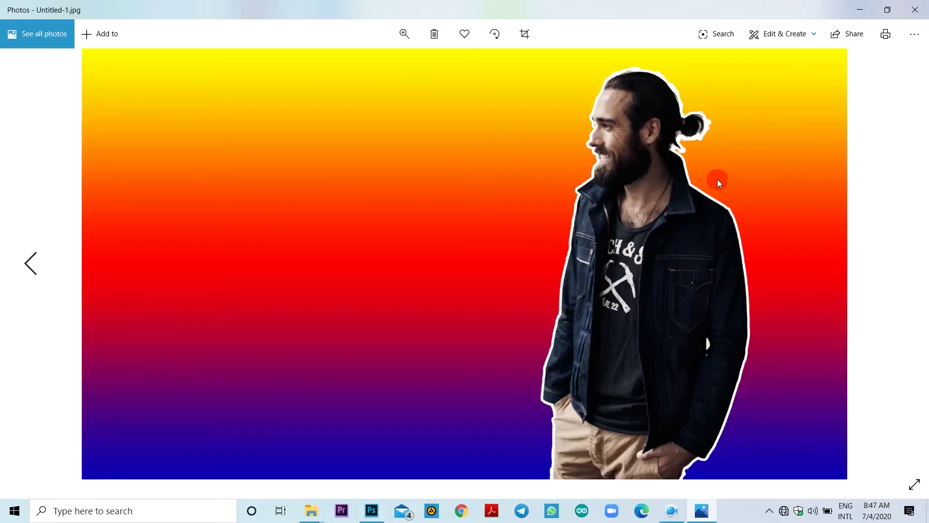